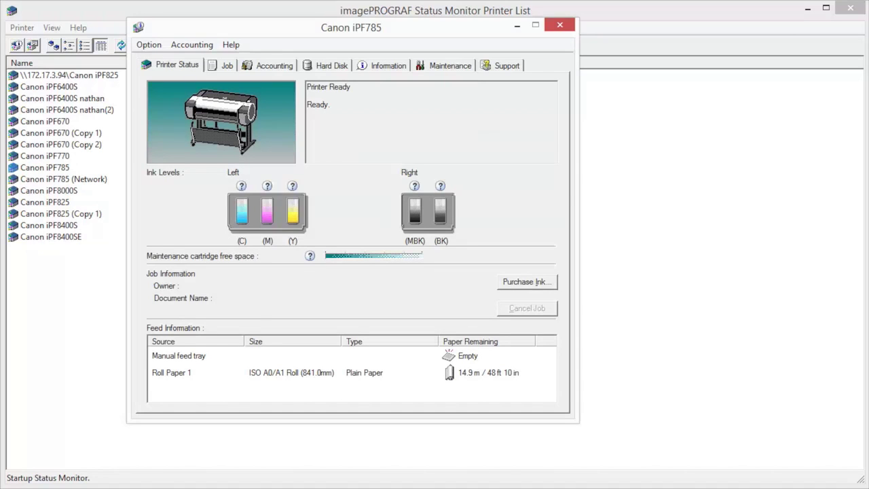
# Open the printer's accounting manager and its unit costs, then set one shared price of $86 for all inks
pyautogui.click(277, 69)
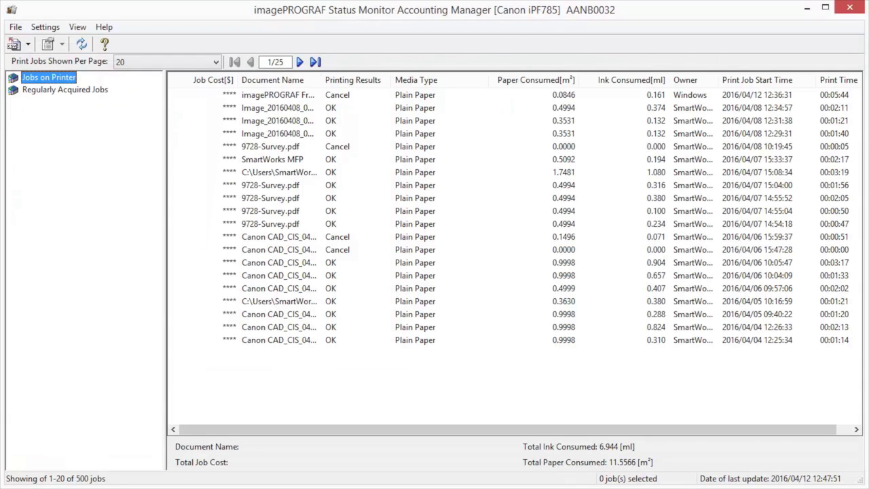
pyautogui.click(45, 27)
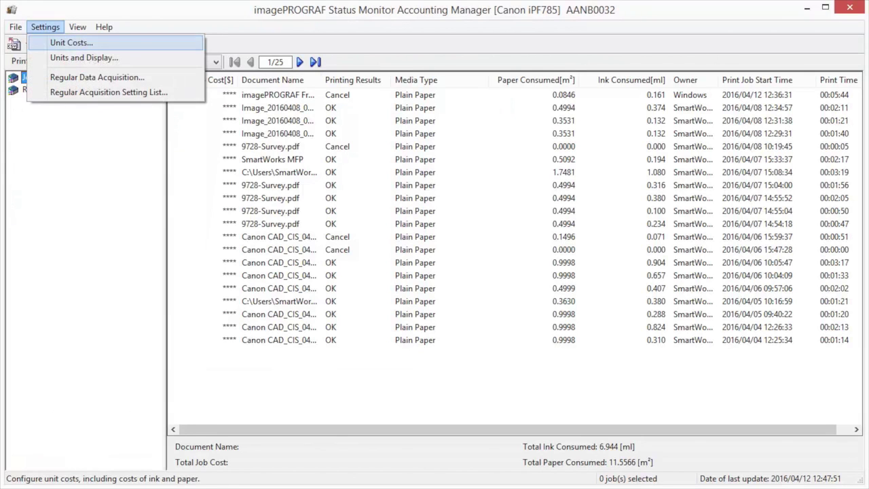
pyautogui.press('Return')
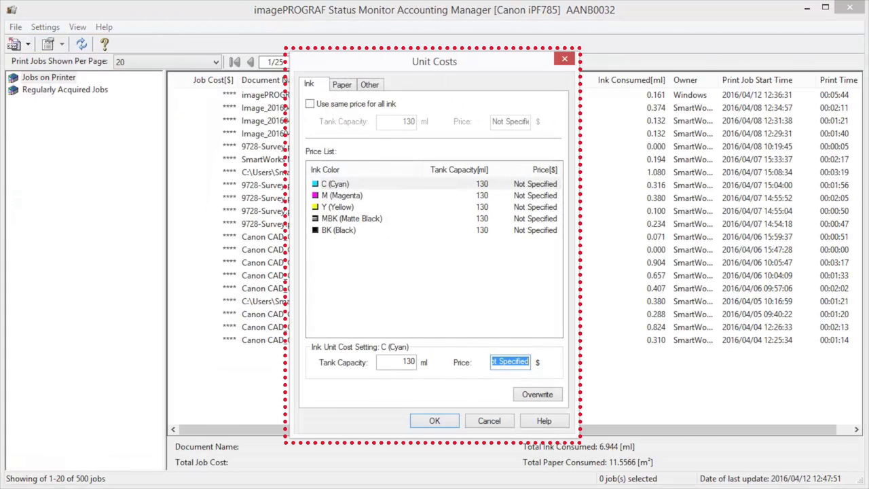
pyautogui.click(311, 104)
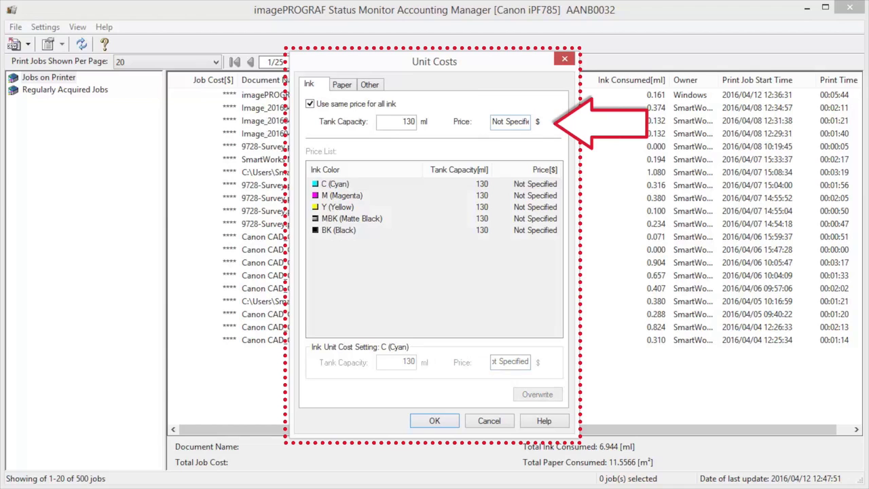
pyautogui.write('86')
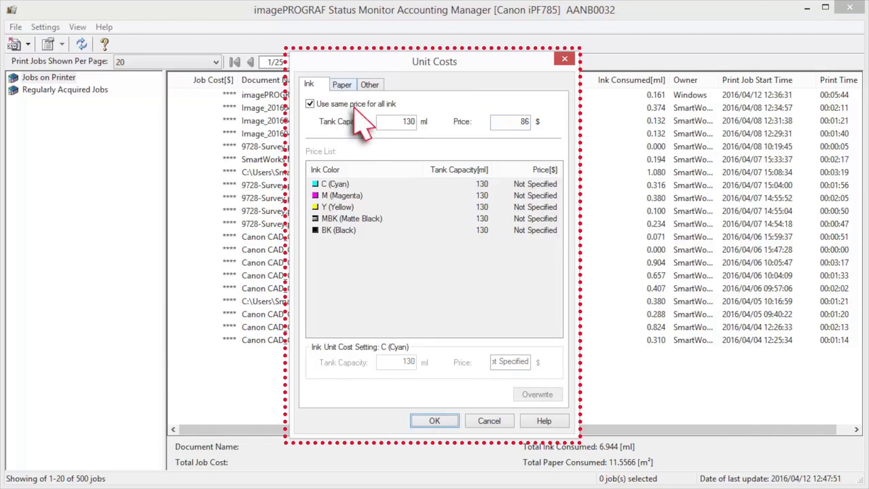
# Add a Plain Paper unit cost with width 914.4 mm, length 30 m and price $15, and apply the unit costs
pyautogui.click(341, 85)
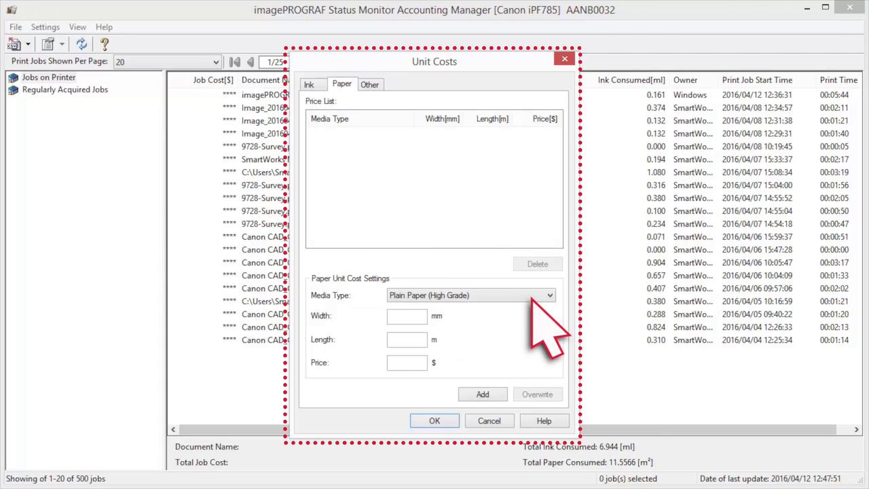
pyautogui.click(471, 295)
pyautogui.click(407, 316)
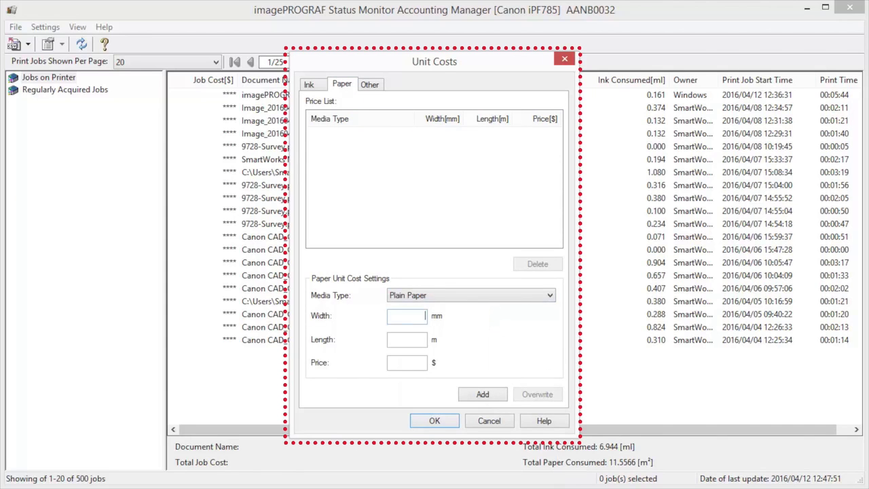
pyautogui.write('914.4')
pyautogui.click(407, 339)
pyautogui.write('30')
pyautogui.click(407, 363)
pyautogui.write('15')
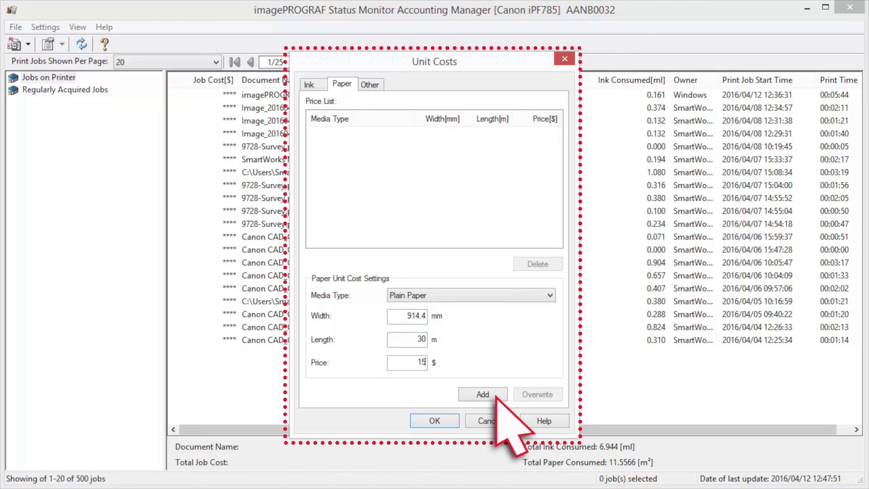
pyautogui.press('Tab')
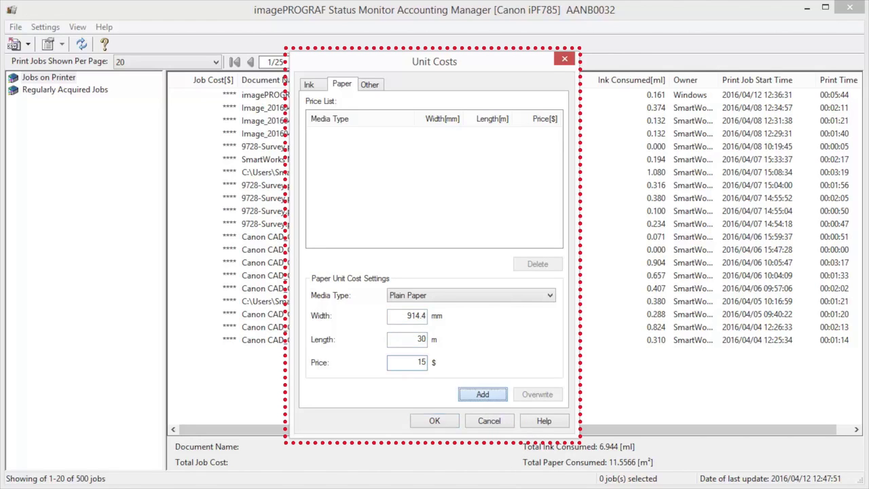
pyautogui.press('Return')
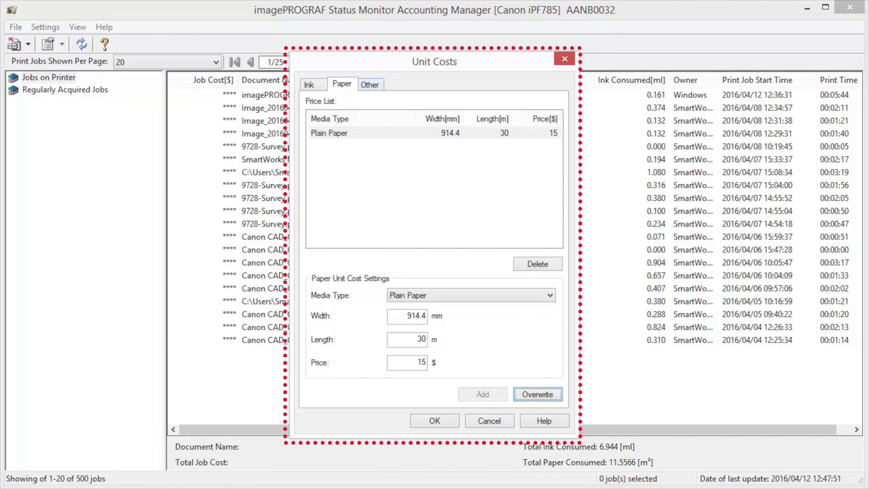
pyautogui.click(370, 84)
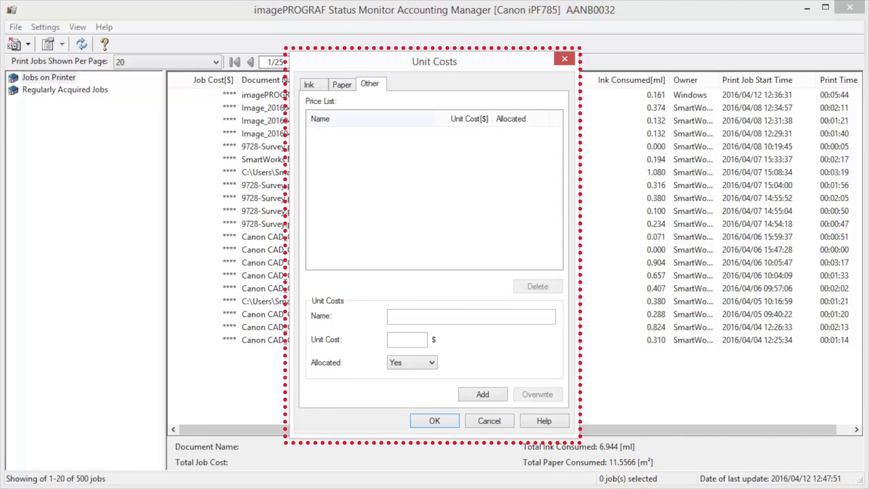
pyautogui.click(434, 421)
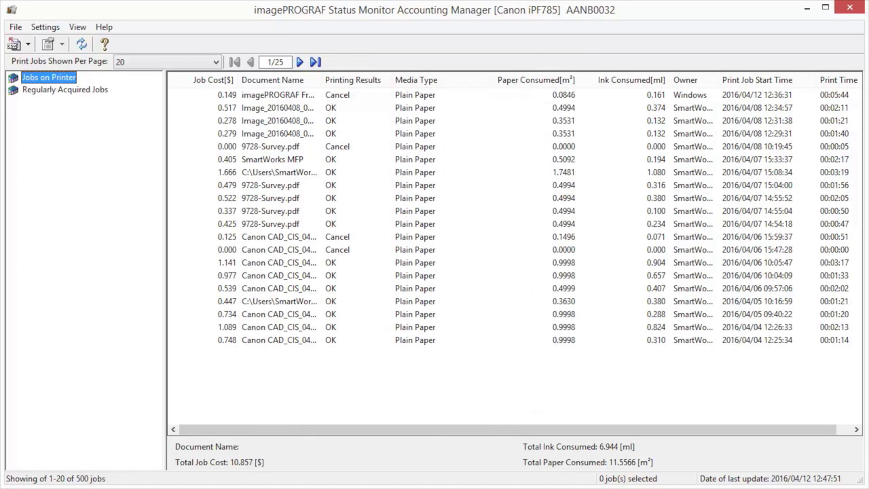
# Examine the properties of print job Image_20160408_0005.pdf, including its full cost and consumption details
pyautogui.click(278, 107)
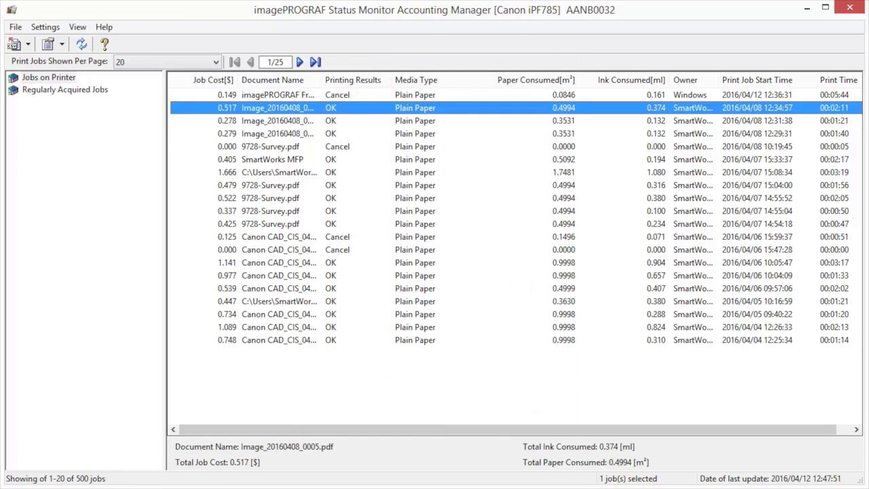
pyautogui.doubleClick(356, 109)
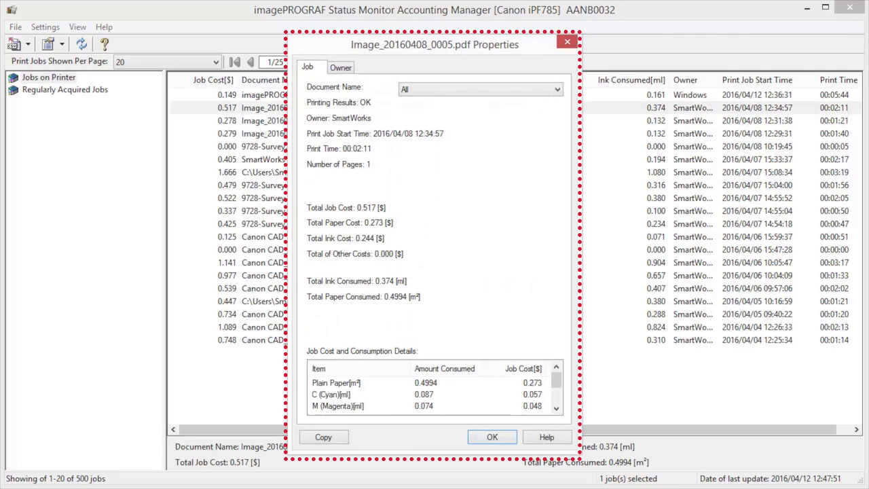
pyautogui.scroll(-3, 434, 394)
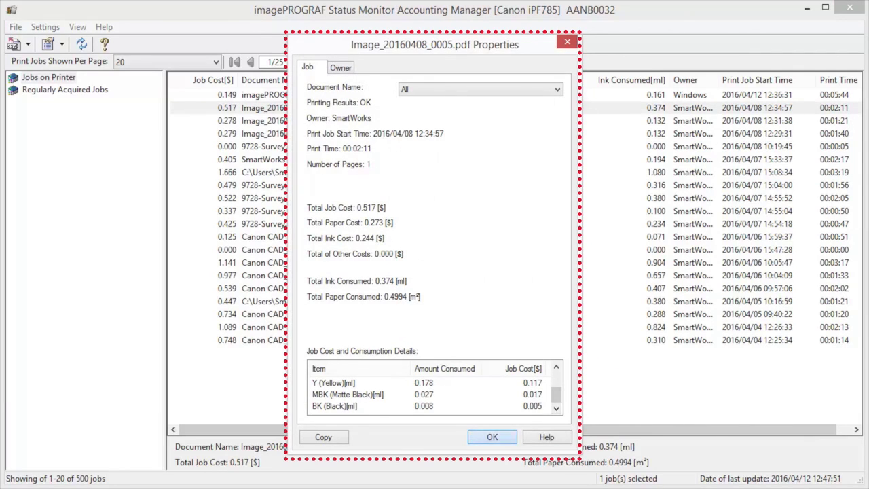
pyautogui.click(492, 437)
# Review the date, currency, ink, paper and area formats in the Units and Display settings
pyautogui.click(53, 30)
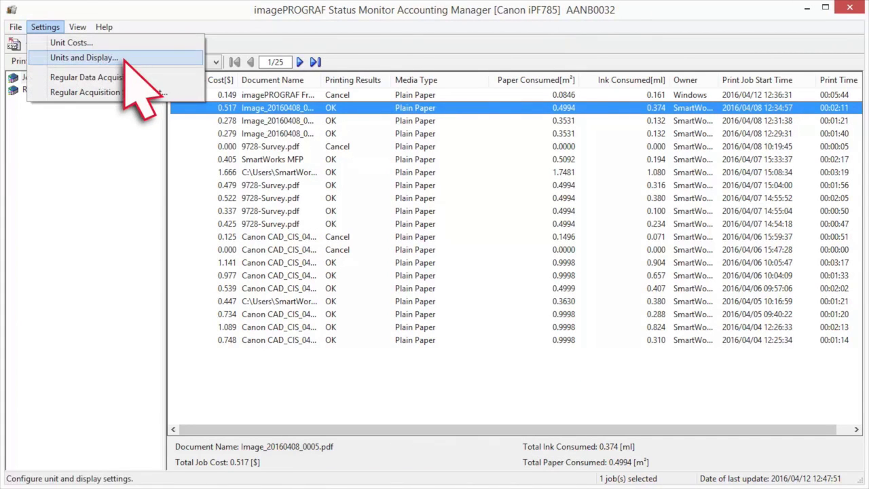
pyautogui.click(84, 57)
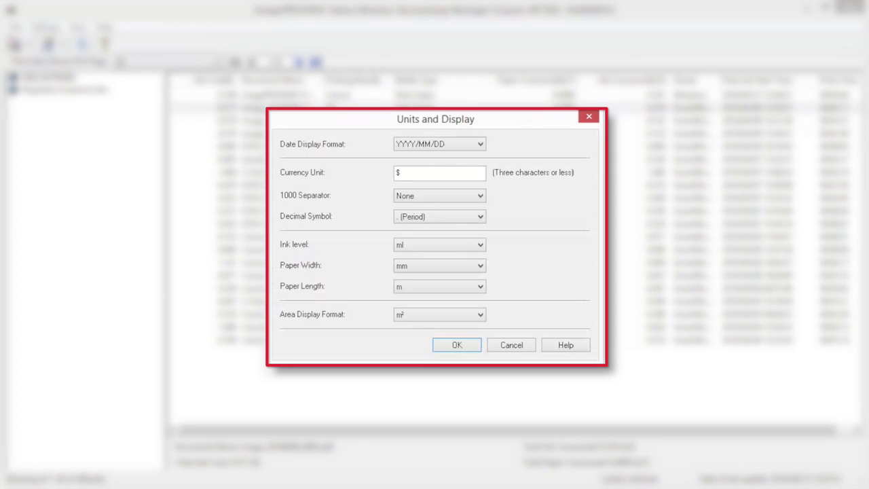
pyautogui.press('Return')
pyautogui.hotkey('alt', 's')
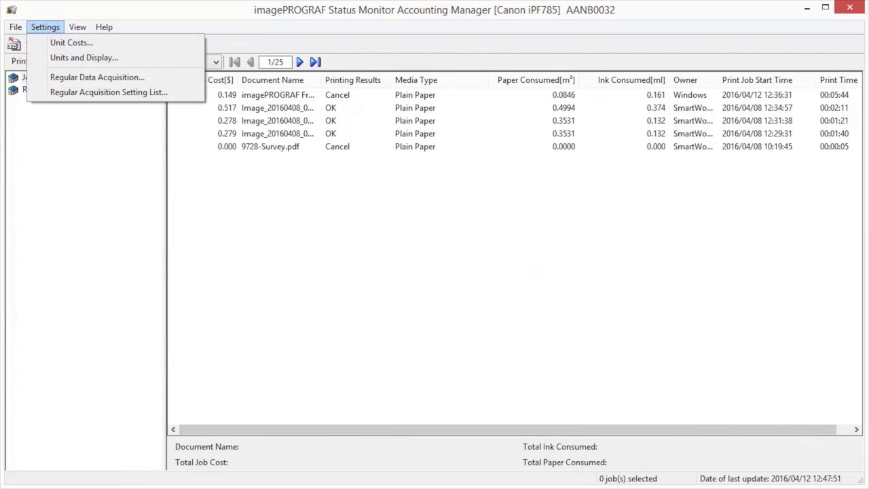
pyautogui.click(154, 80)
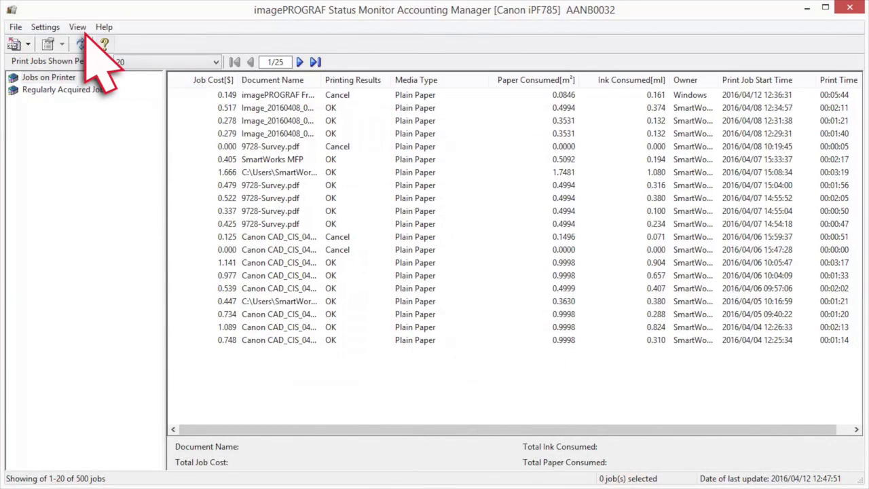
# Acquire the paper information for the print jobs on the printer
pyautogui.click(77, 27)
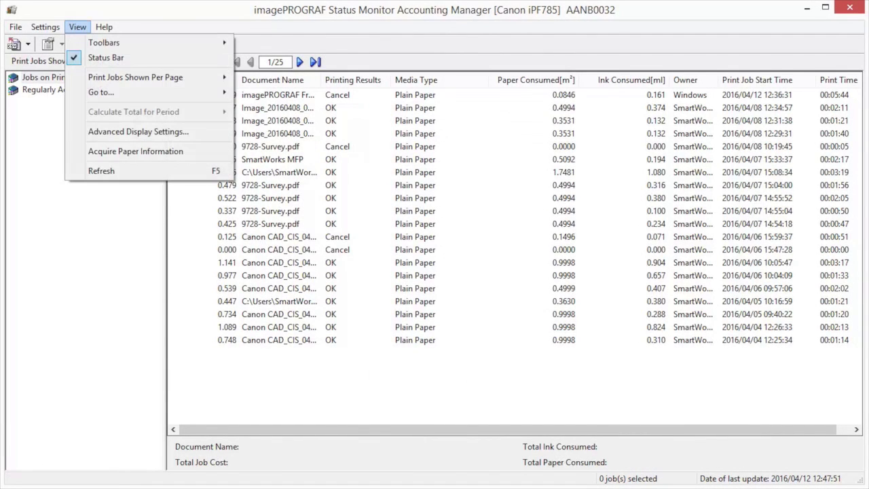
pyautogui.moveTo(104, 42)
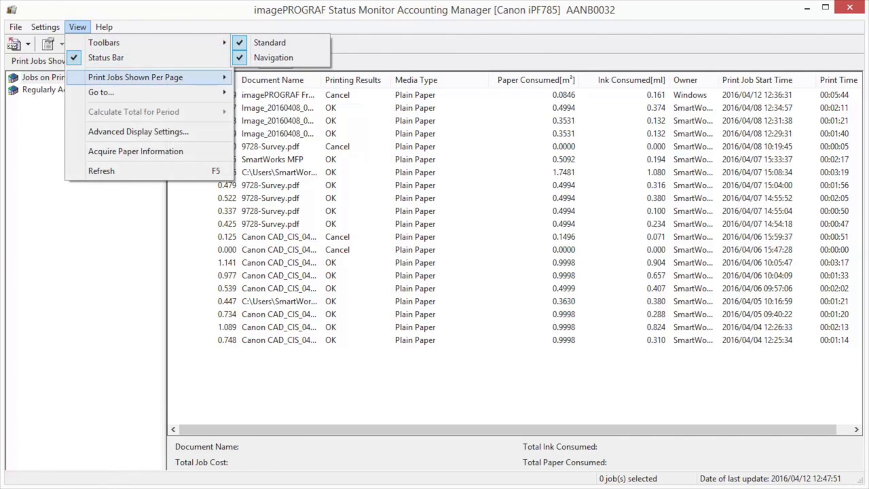
pyautogui.moveTo(135, 76)
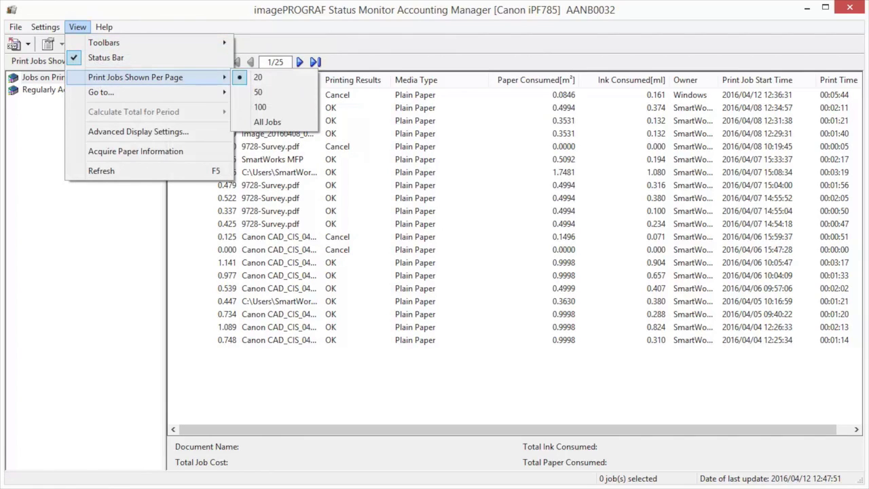
pyautogui.moveTo(102, 91)
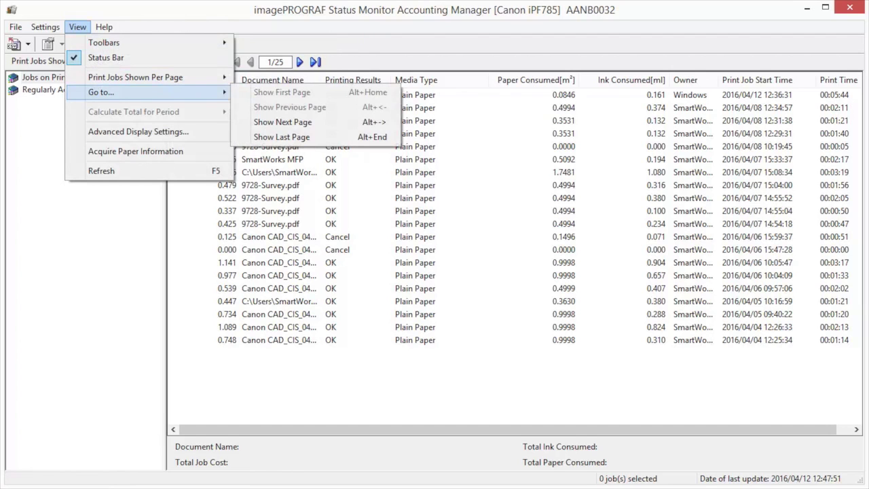
pyautogui.click(138, 131)
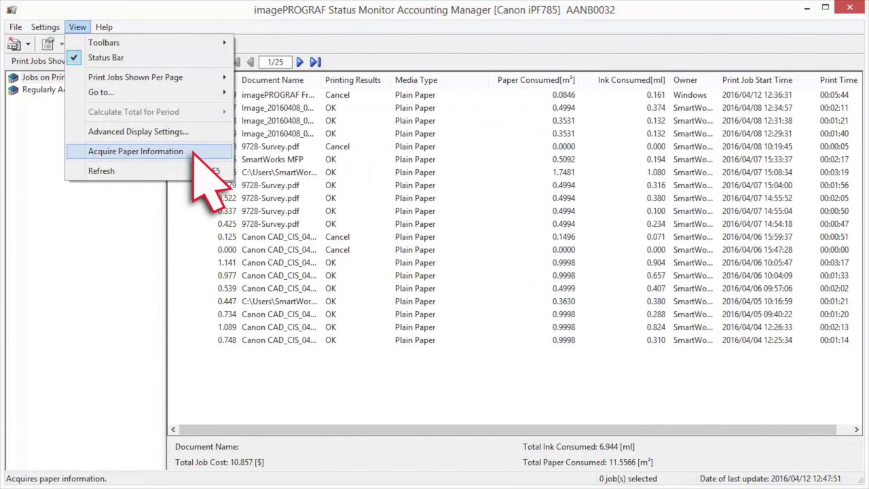
pyautogui.click(193, 153)
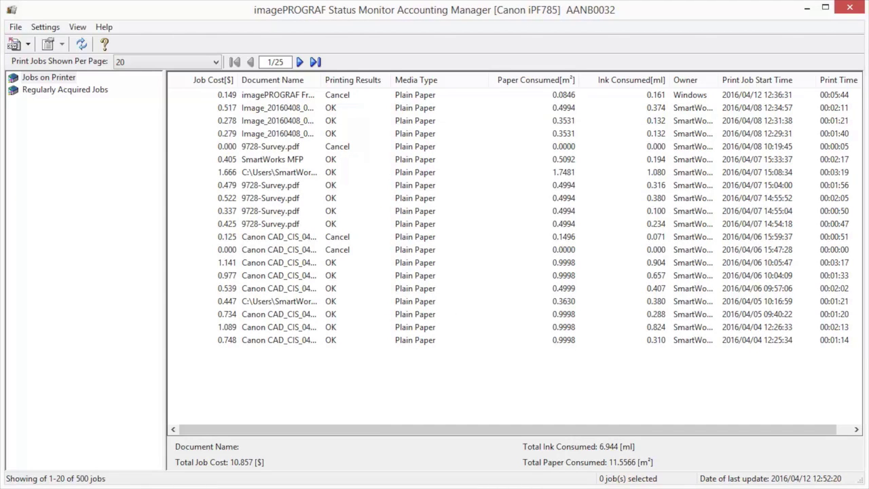
# Export the listed jobs' cost data as a CSV file to the Documents folder under the suggested name
pyautogui.click(15, 26)
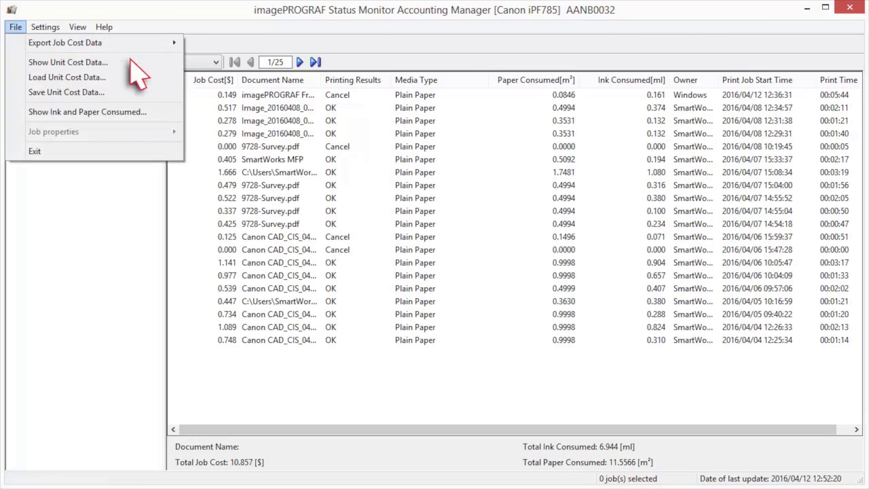
pyautogui.moveTo(122, 43)
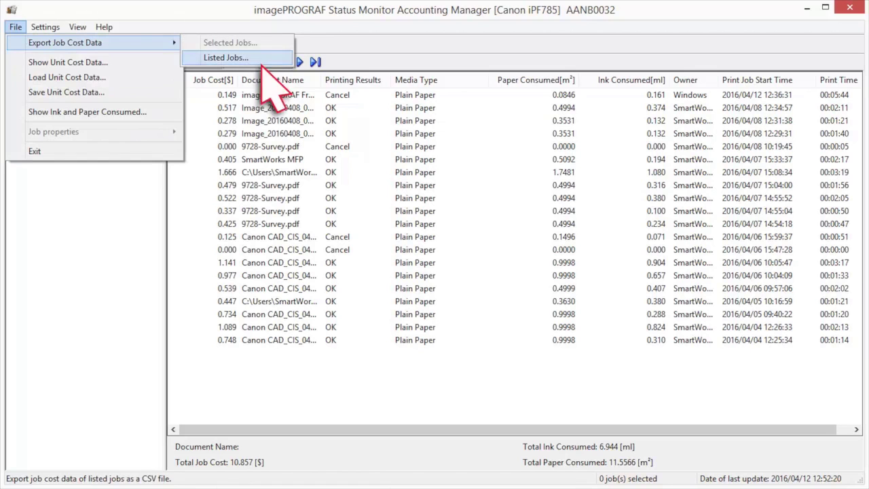
pyautogui.click(225, 57)
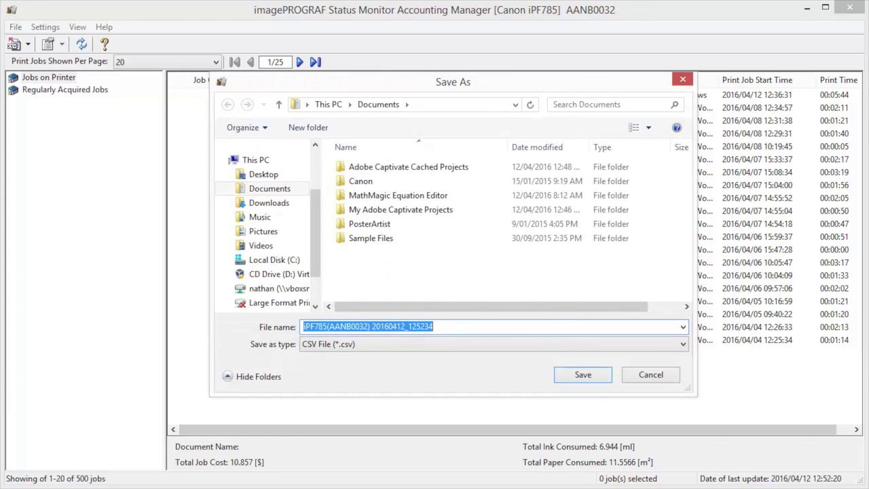
pyautogui.press('Return')
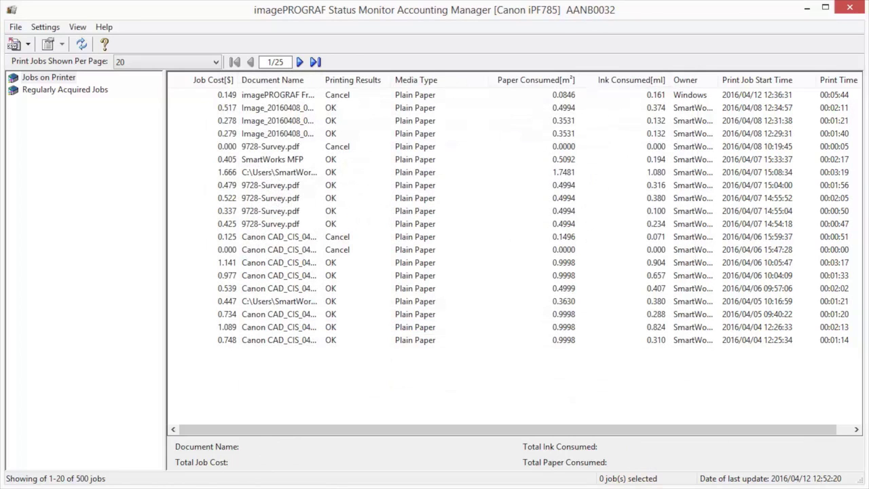